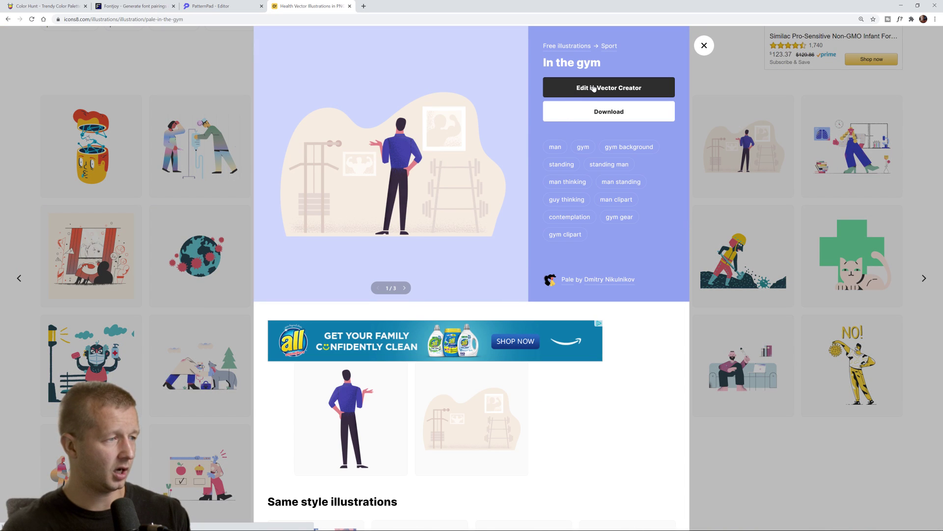
- Check the download options of the In the gym illustration and view the free Jogging illustration's details, closing both
scroll(425, 186, down, 4)
scroll(502, 154, up, 4)
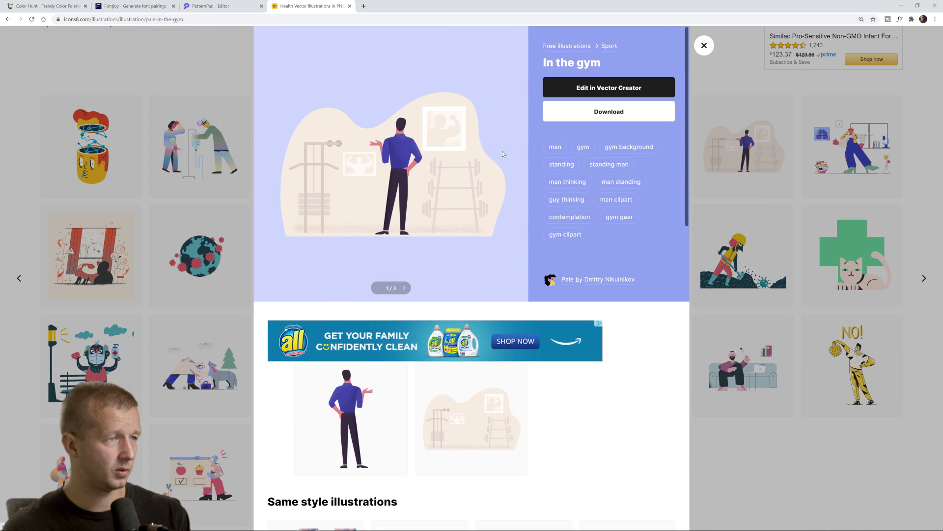
click(586, 112)
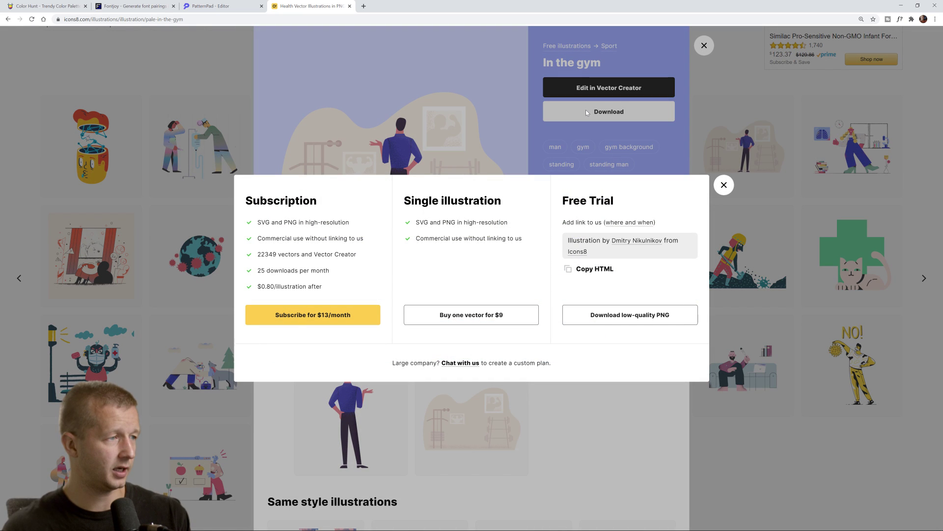
click(725, 185)
click(705, 44)
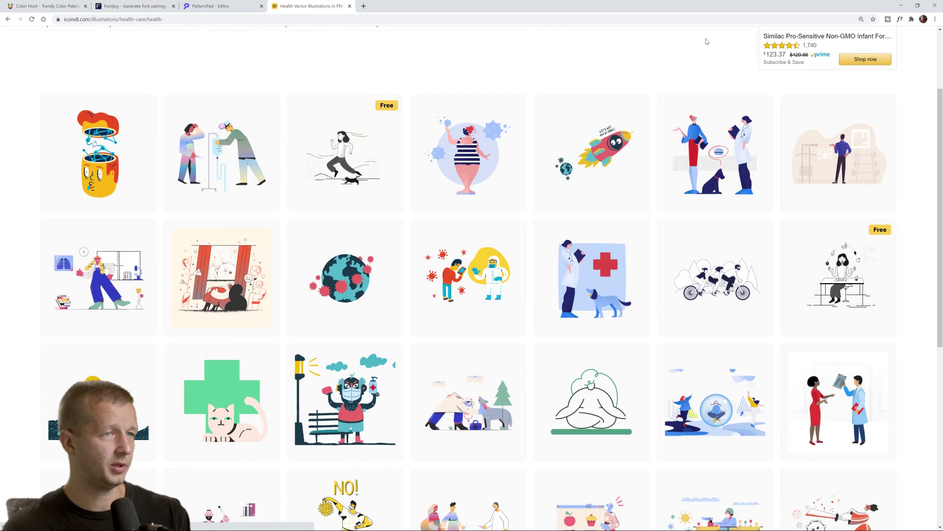
click(373, 129)
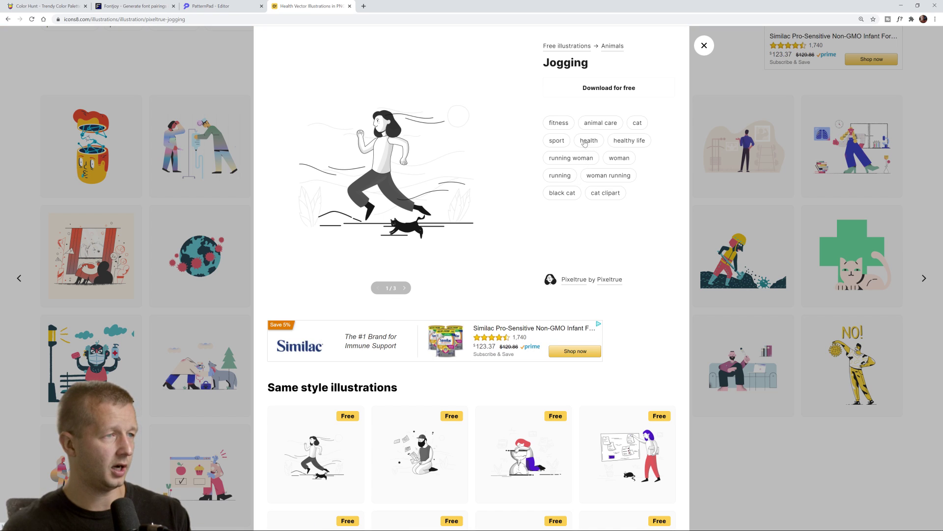
click(712, 45)
- Browse the health illustrations for free options, loading further batches of 30
scroll(878, 223, down, 3)
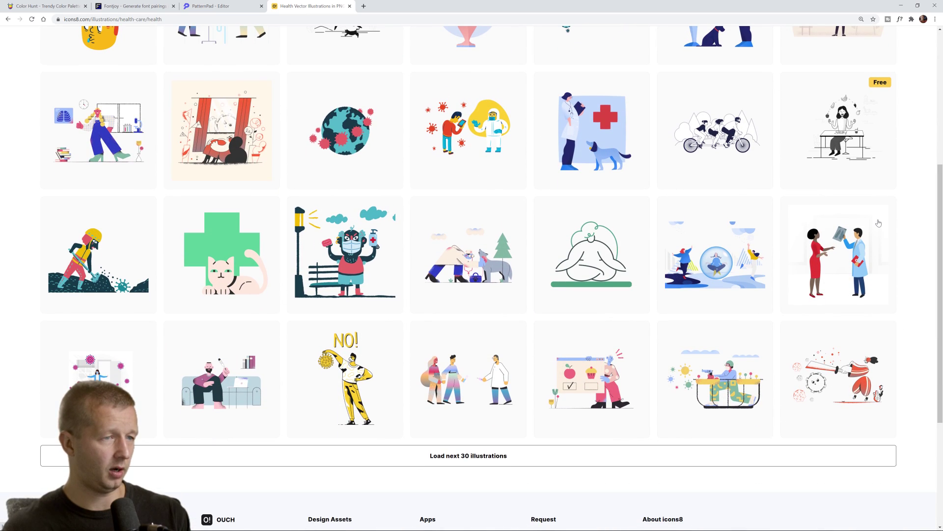
scroll(879, 223, down, 4)
click(487, 252)
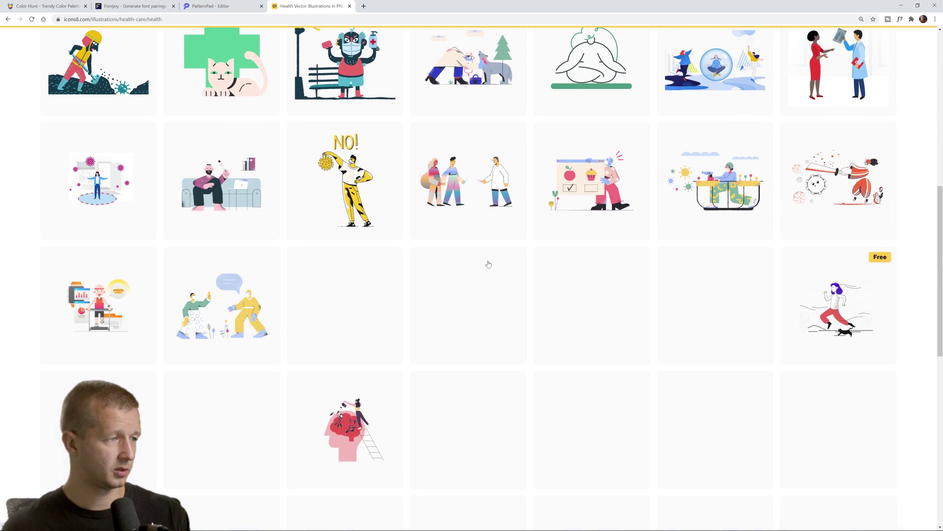
click(489, 270)
click(859, 205)
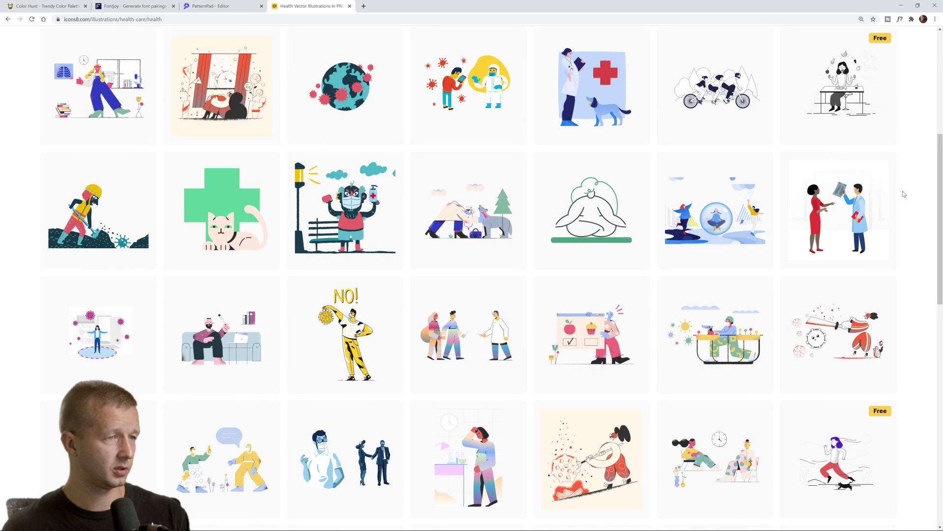
scroll(860, 205, down, 1)
scroll(859, 205, down, 6)
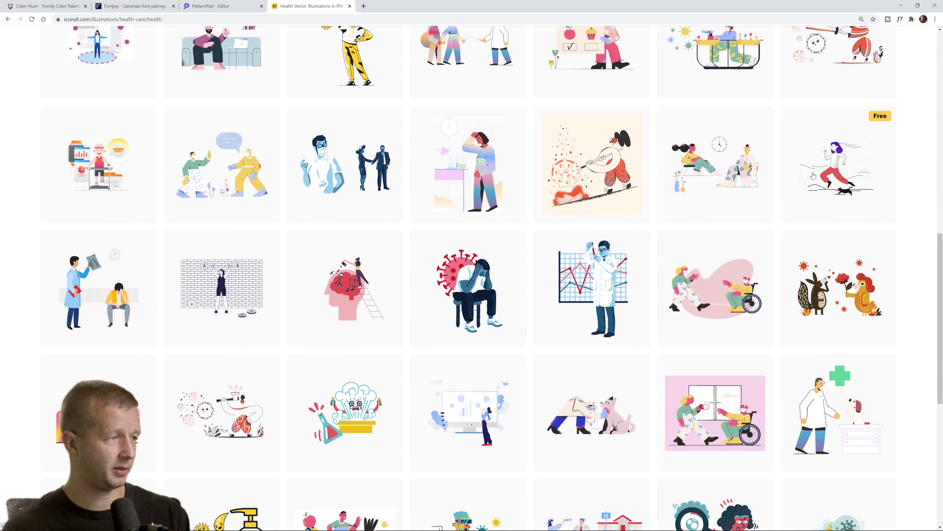
scroll(715, 217, down, 2)
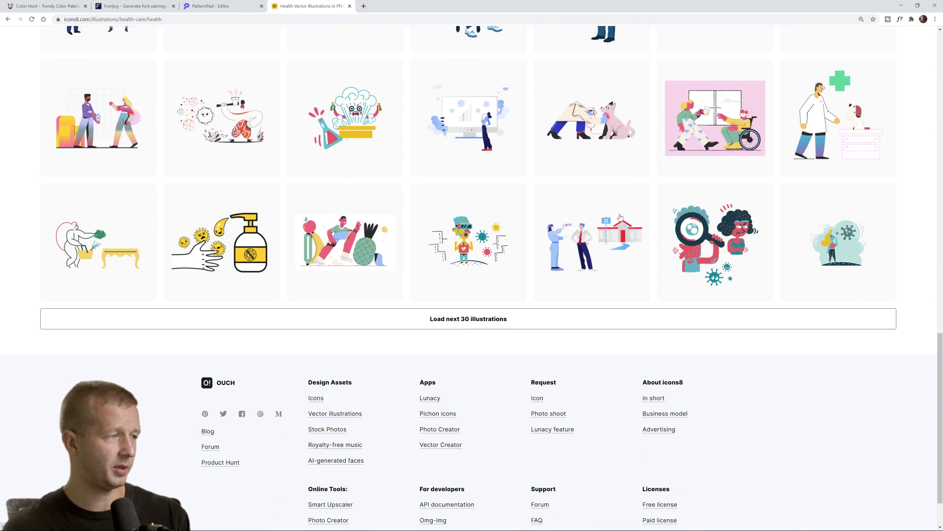
click(493, 320)
scroll(694, 233, down, 4)
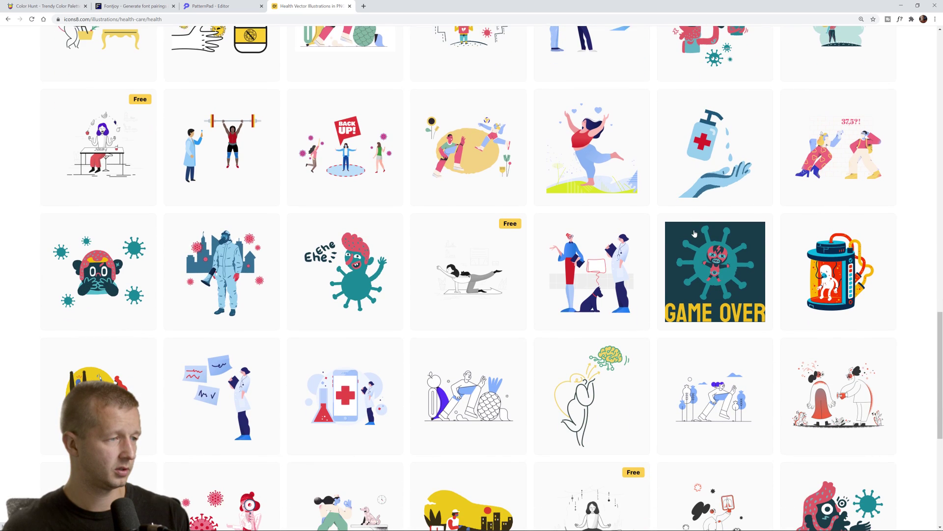
scroll(107, 157, down, 1)
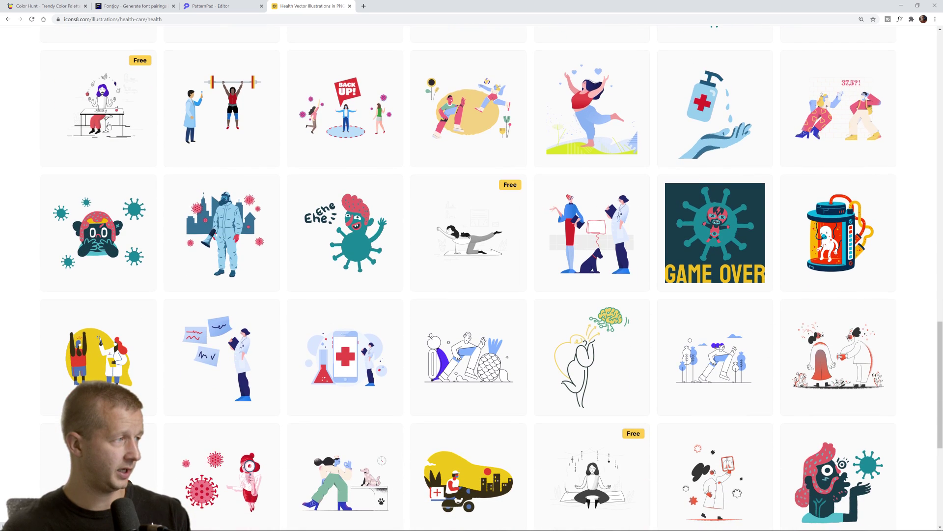
scroll(160, 126, down, 5)
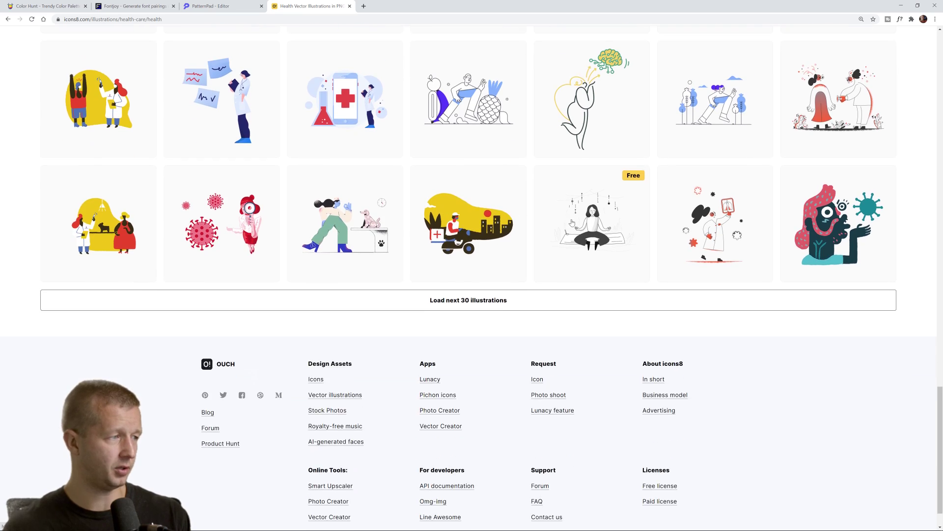
scroll(554, 189, up, 6)
scroll(555, 189, up, 10)
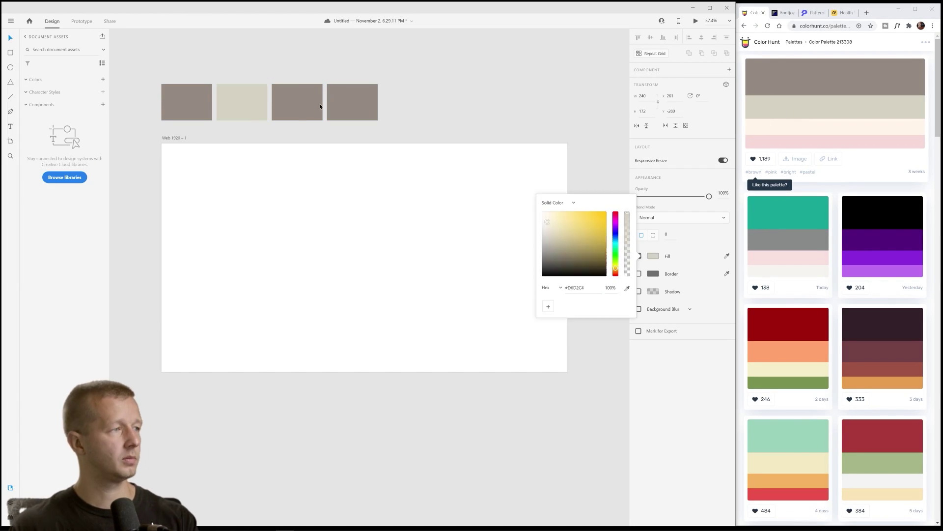
- In Adobe XD, match the swatch rectangles to the Color Hunt palette and fill the Web 1920 – 1 artboard with its cream color
click(574, 287)
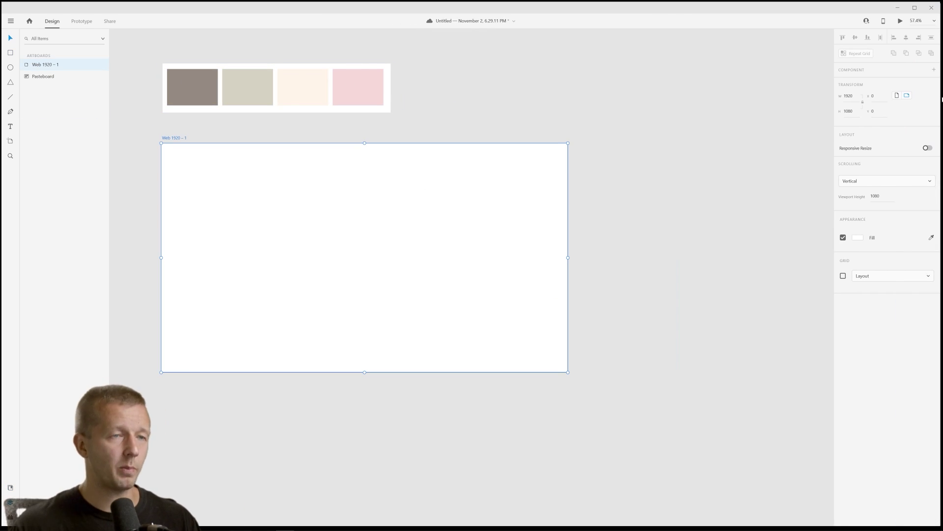
scroll(508, 127, up, 2)
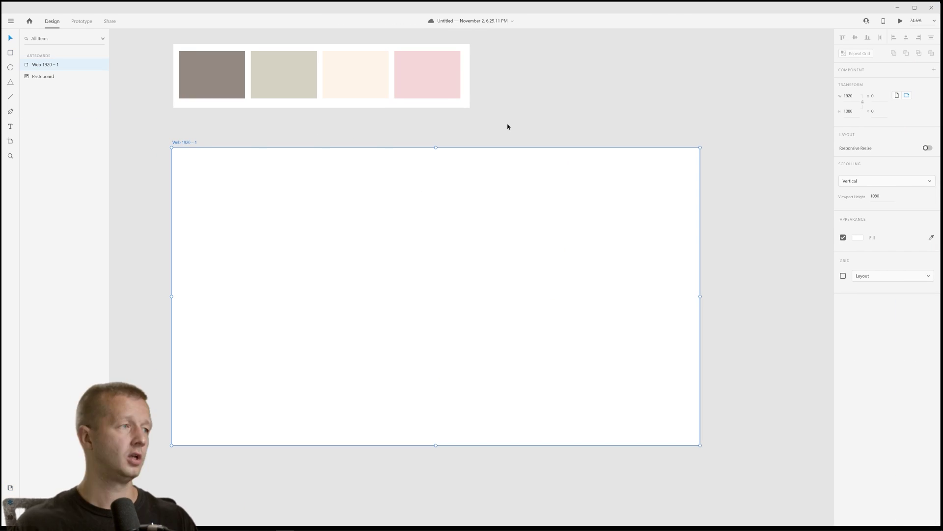
click(261, 172)
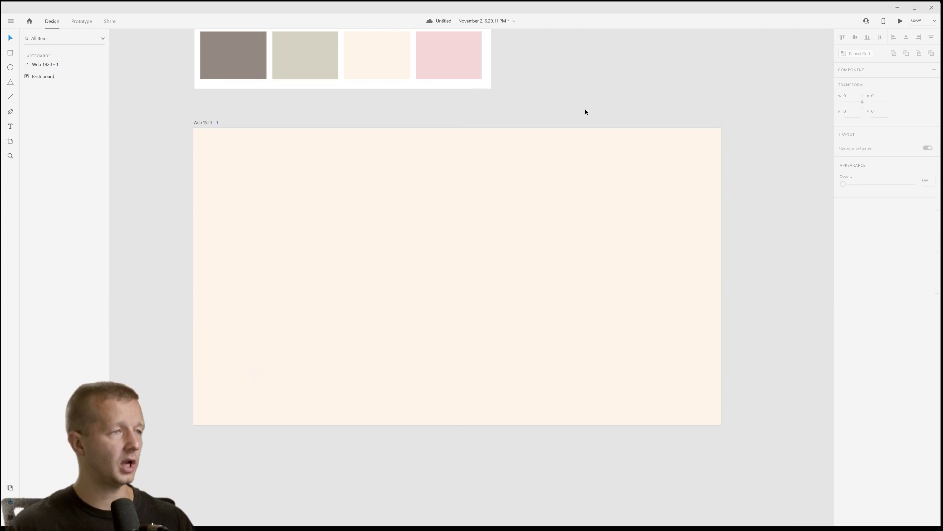
- Set the Headline sample text to Libre Franklin in a bold weight, following the Fontjoy pairing in the browser
key(alt+Tab)
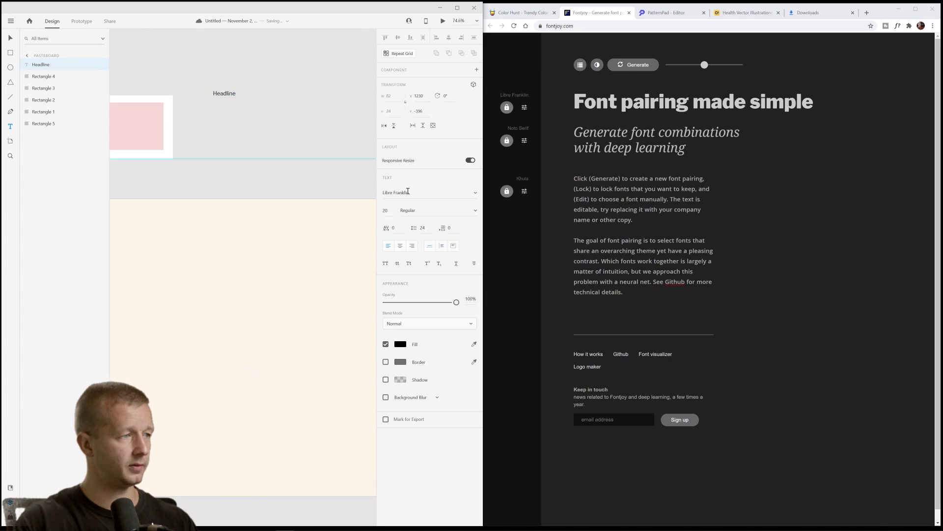
click(470, 213)
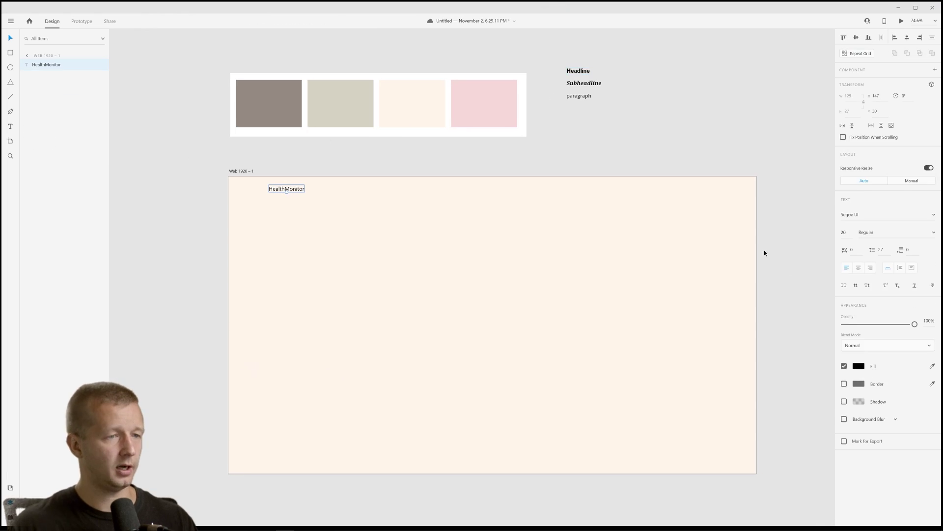
- Set the HealthMonitor logo text on the artboard in bold Libre Franklin
click(871, 216)
drag(295, 187, 313, 187)
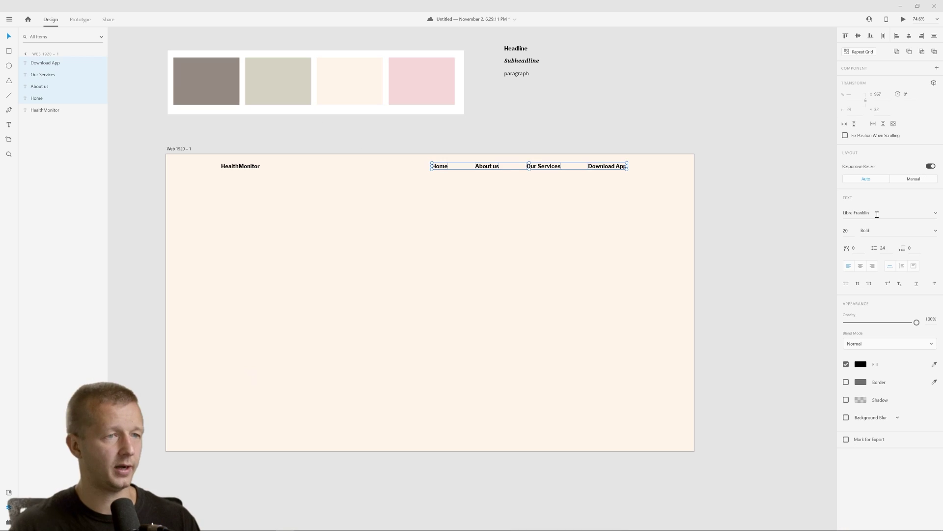
- Style the navigation links with Home in bold and About us, Our Services and Download App in a regular weight
click(439, 166)
click(899, 230)
click(886, 264)
scroll(540, 221, left, 1)
drag(444, 150, 553, 194)
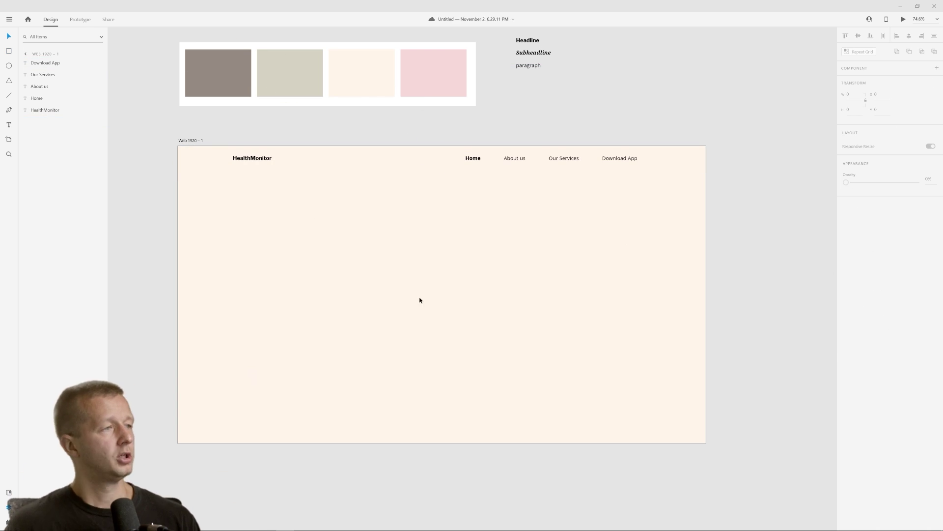
- Switch to Notepad and review the health monitoring app description
key(alt+Tab)
key(ctrl+a)
click(576, 183)
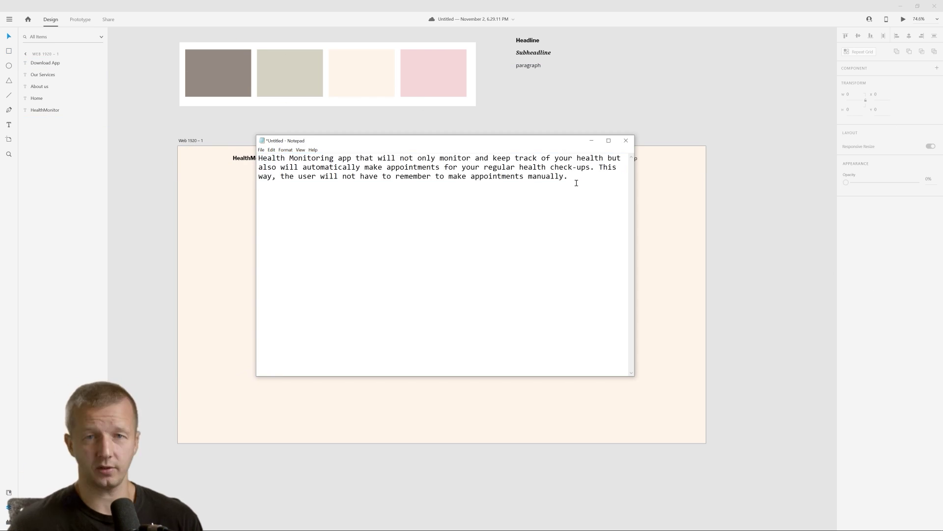
- Back in Adobe XD, add the headline "A Modern Solution for your Health" and style a copy in 67-size Noto Serif Bold Italic
key(alt+Tab)
key(t)
drag(282, 220, 480, 286)
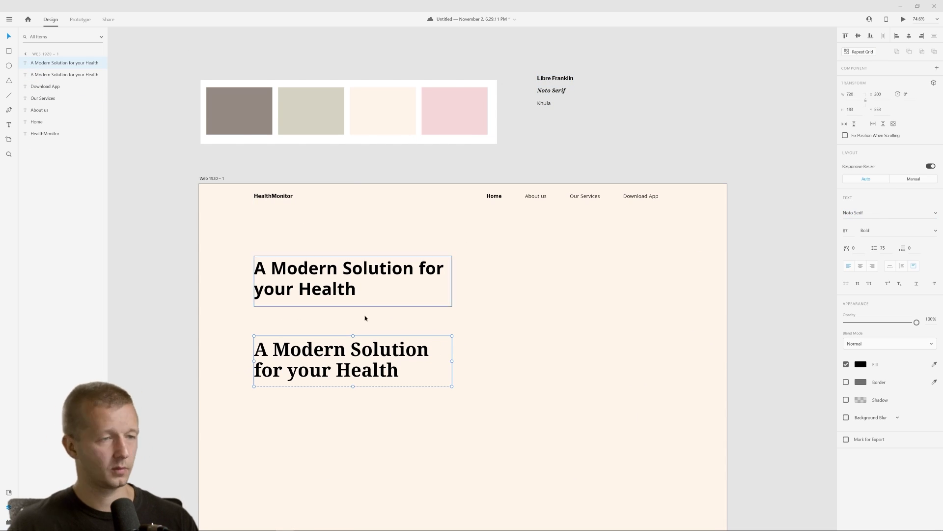
key(ctrl+i)
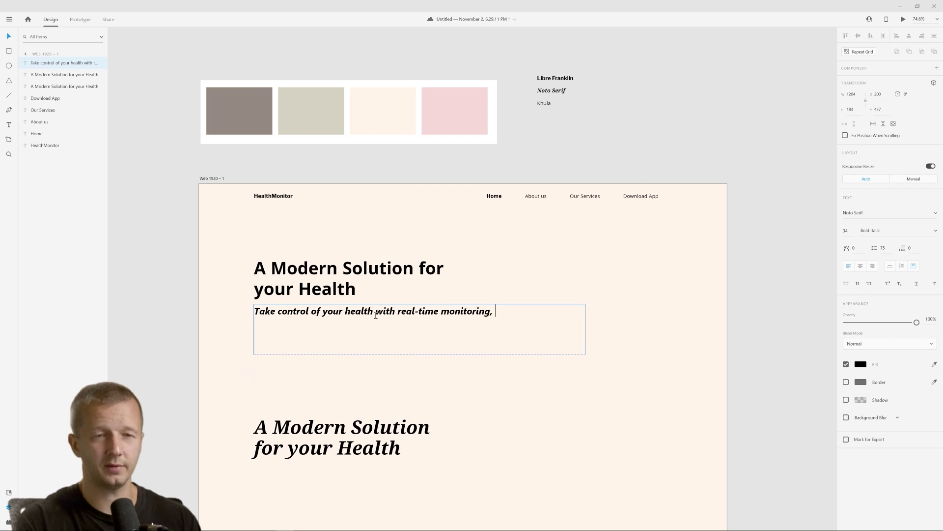
- Complete the subheadline as "Take control of your health with real-time monitoring, appointment scheduling." and restyle it in a light upright font
text(appointment scheduling.)
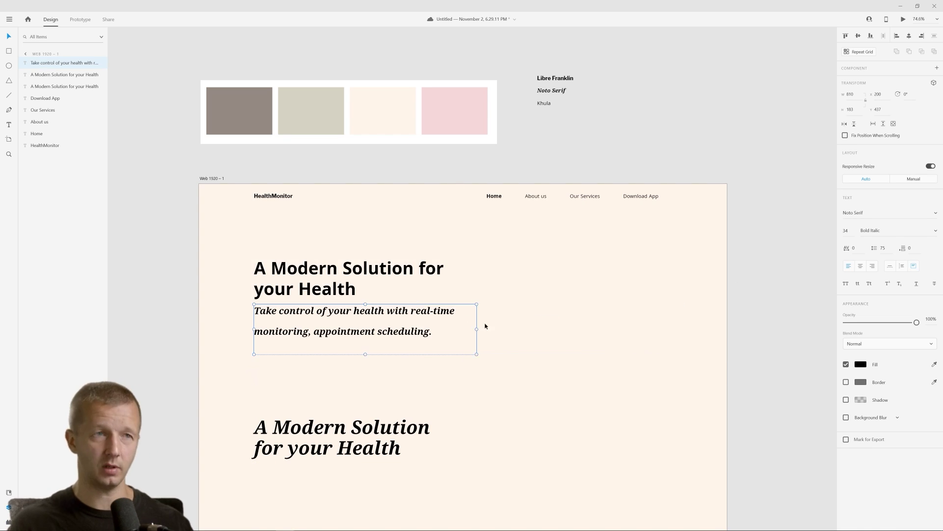
click(396, 313)
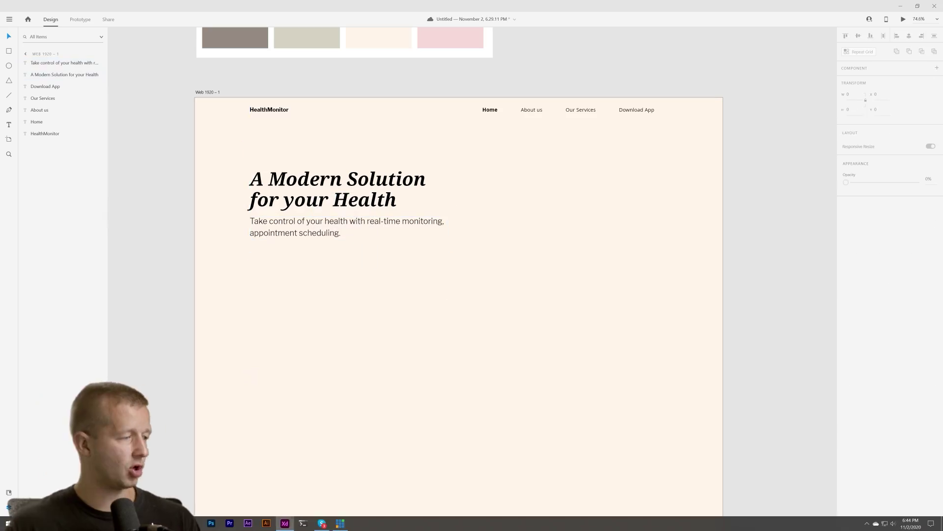
- Switch to the Icons8 illustrations site in the browser and bring the pixeltrue-jogging-1 illustration into the artboard beside the headline
click(275, 523)
scroll(721, 280, down, 5)
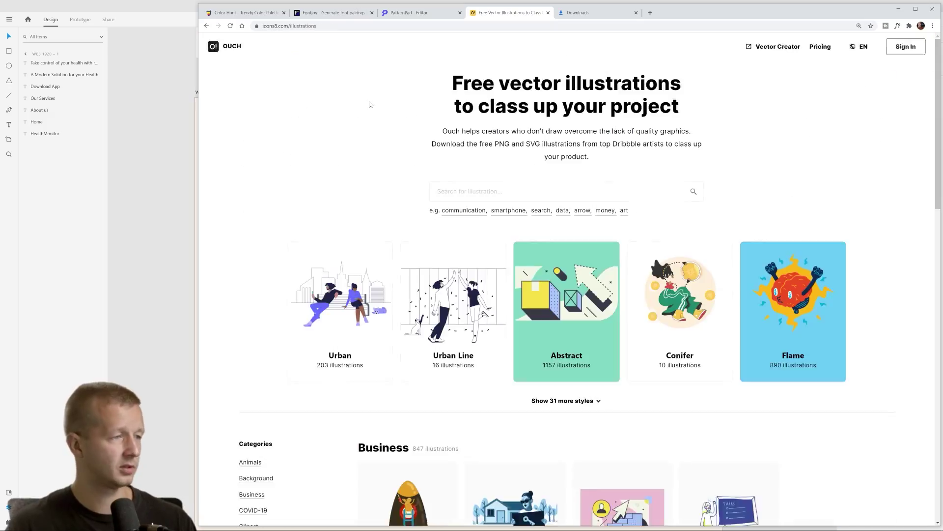
scroll(369, 103, down, 2)
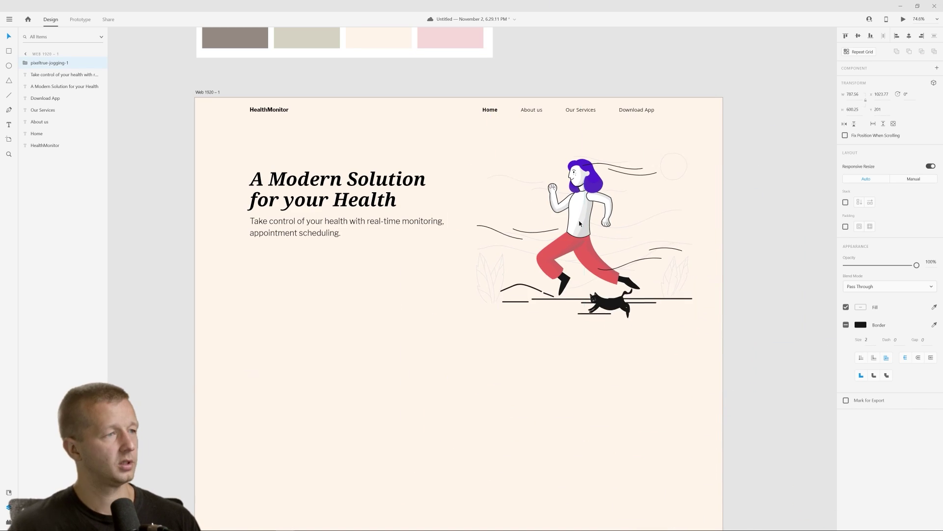
- Enlarge the jogging illustration and recolor its background wind lines and plants with the palette's grayish beige
double_click(710, 167)
drag(710, 167, 501, 285)
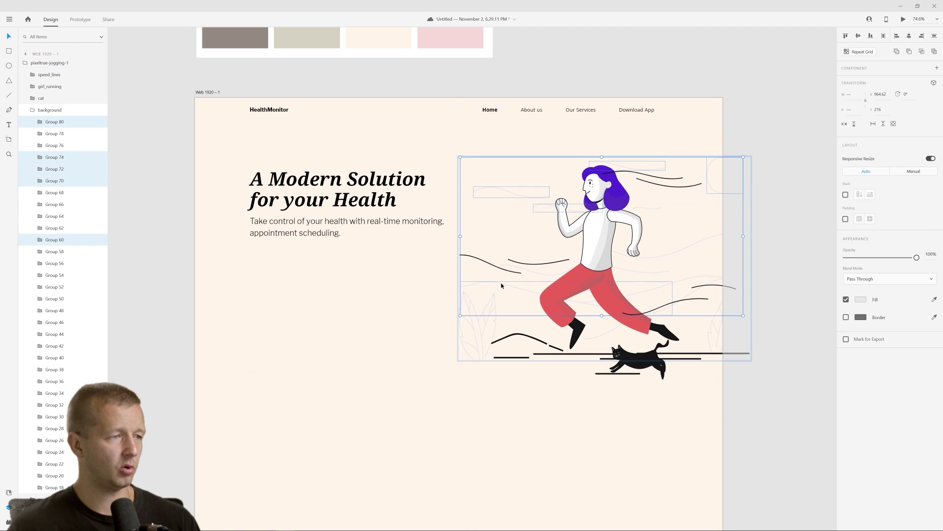
scroll(709, 340, up, 2)
right_click(509, 364)
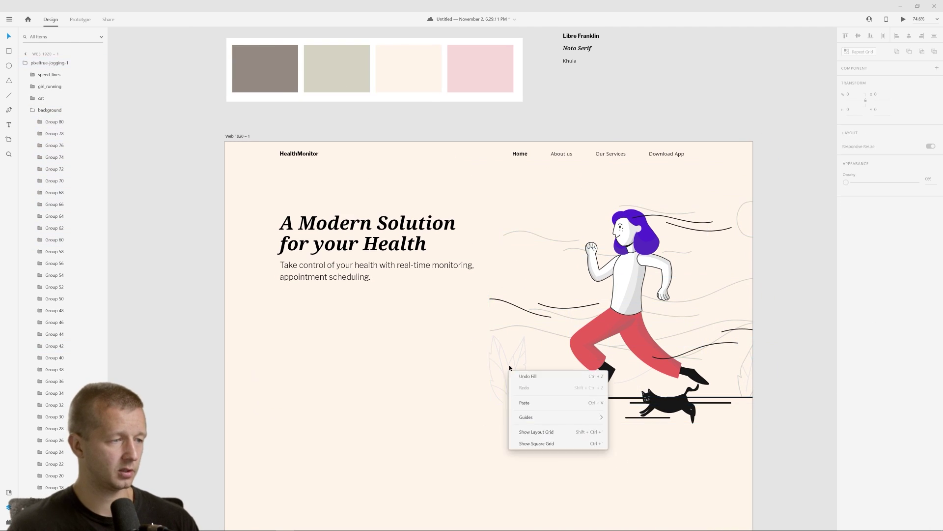
click(493, 347)
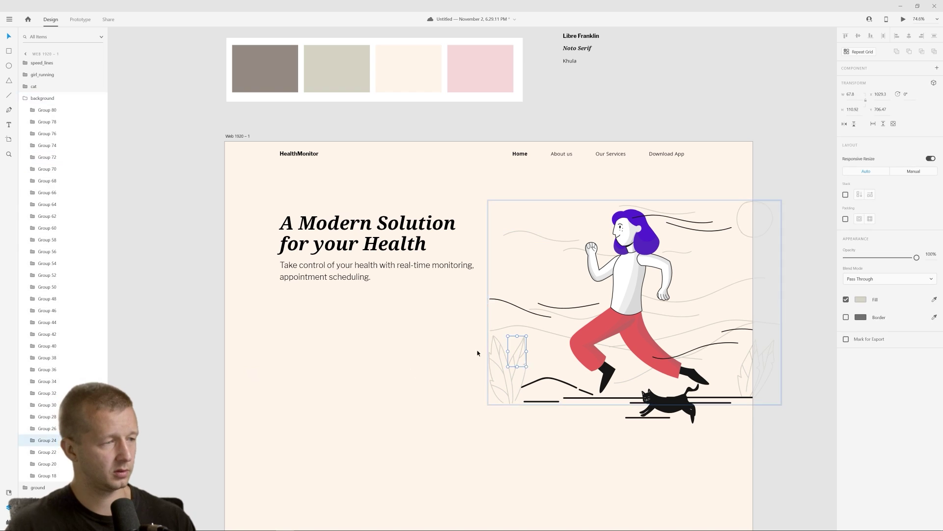
- Add a "Download the App" button below the subheadline, with its label in a bold weight
click(556, 243)
scroll(547, 317, down, 1)
click(336, 249)
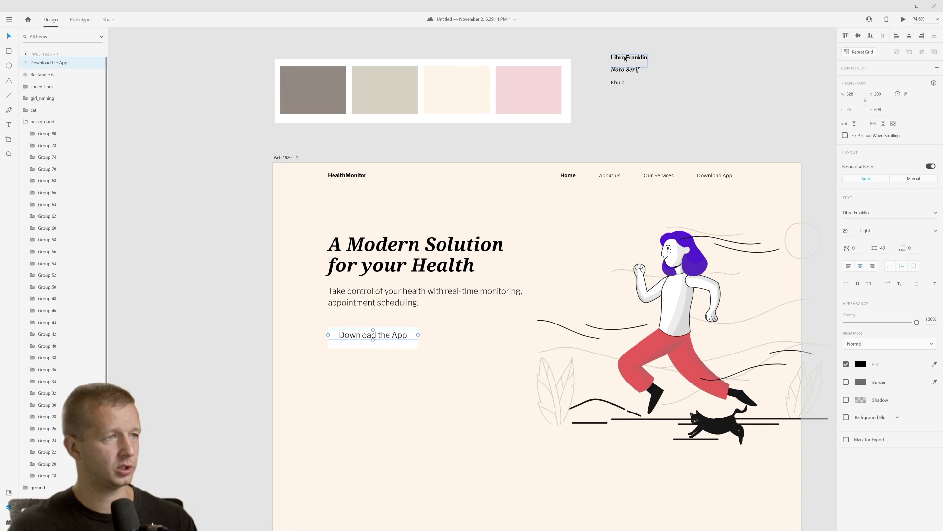
click(898, 230)
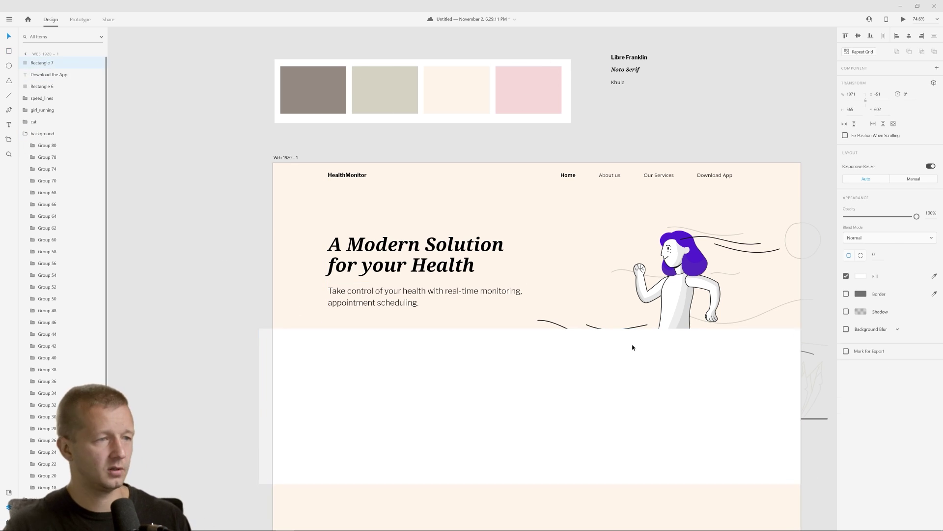
- Try a full-width white rectangle behind the button and the lower part of the illustration
key(ctrl+shift+bracketleft)
key(ctrl+z)
key(ctrl+z)
key(ctrl+z)
key(ctrl+z)
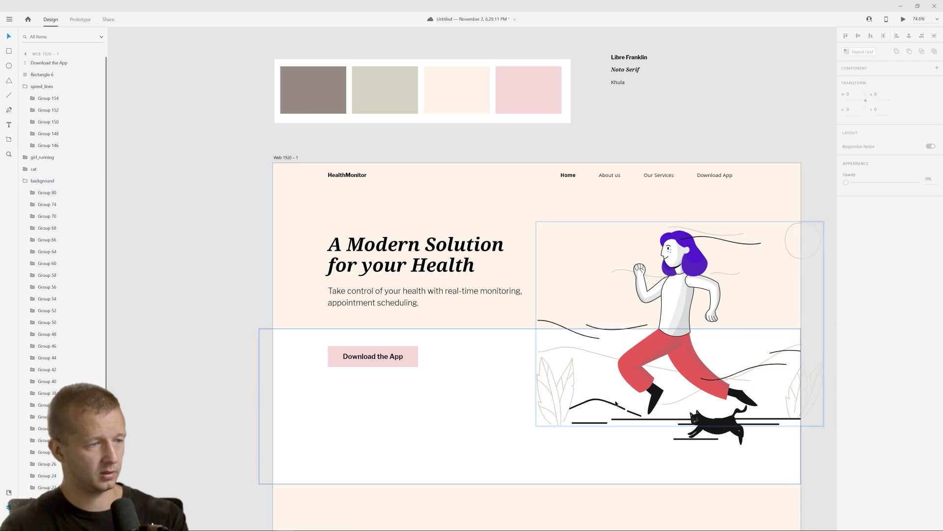
click(256, 330)
- Fill the Download the App button with the palette's grayish beige and widen the gap between the artboard and the swatches above it
scroll(466, 262, down, 2)
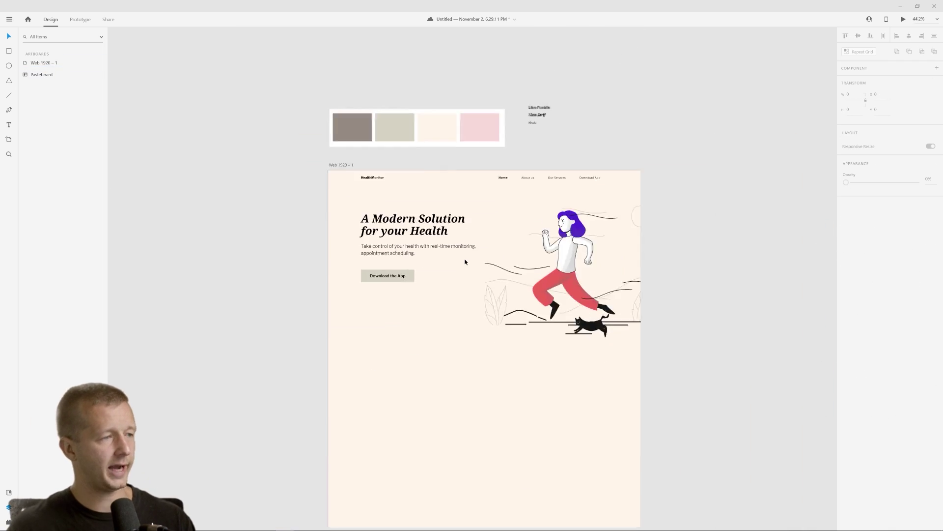
scroll(466, 261, up, 2)
click(285, 523)
drag(527, 76, 535, 160)
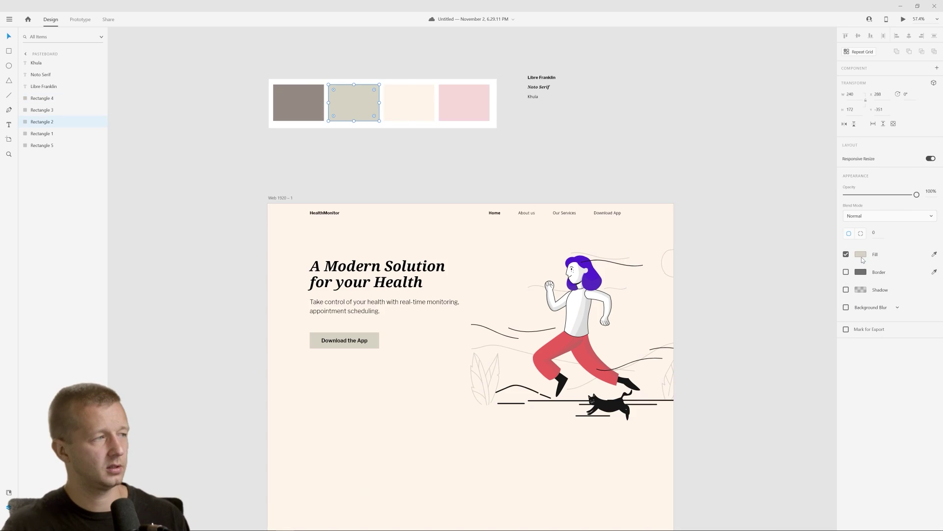
- Switch to PatternPad, try several presets and generate a 16-column Arcs Fade pattern in the palette's colors
click(861, 255)
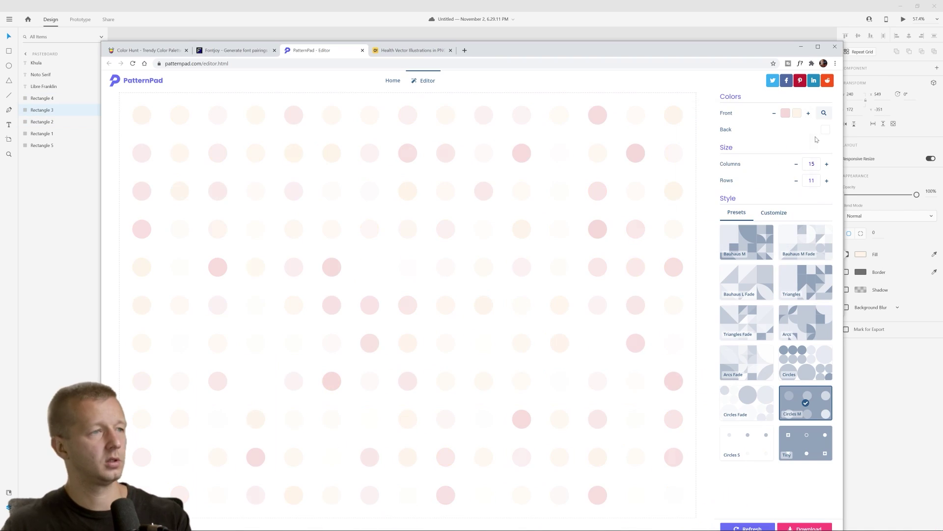
click(746, 241)
click(804, 333)
click(746, 402)
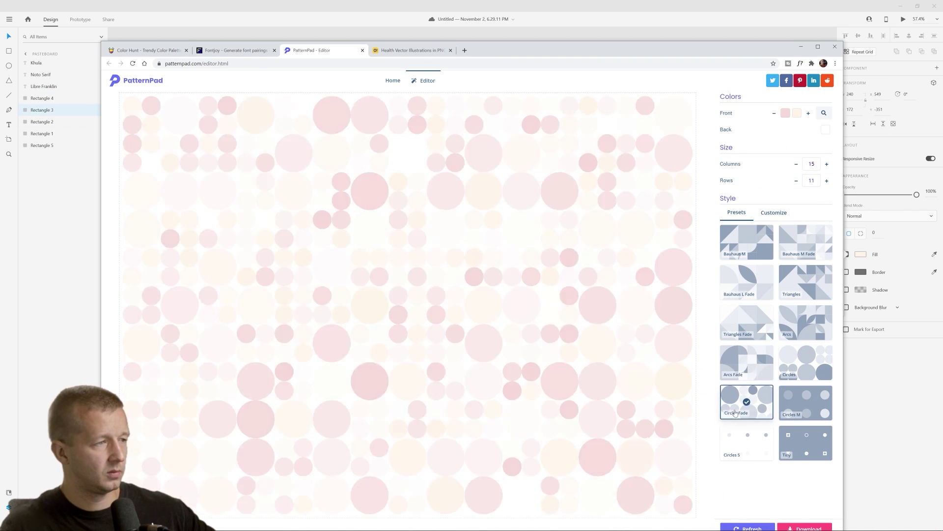
click(747, 443)
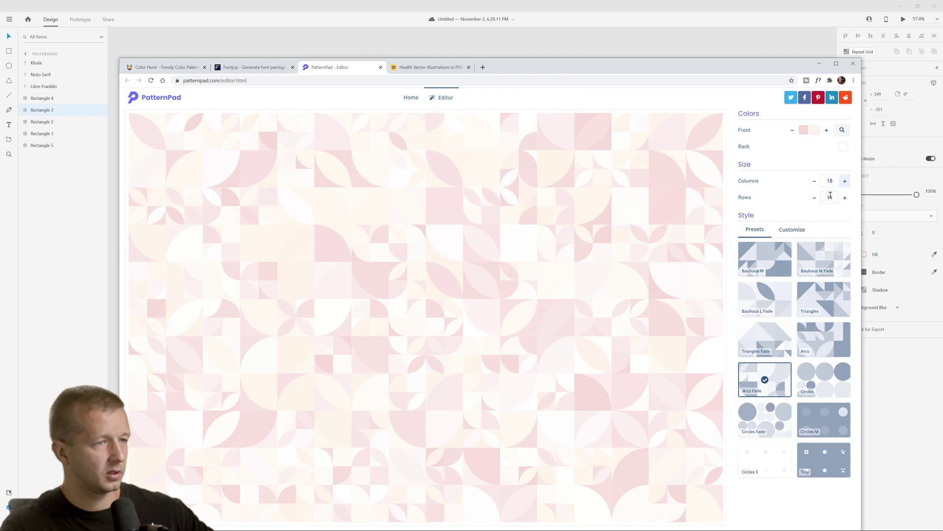
click(792, 229)
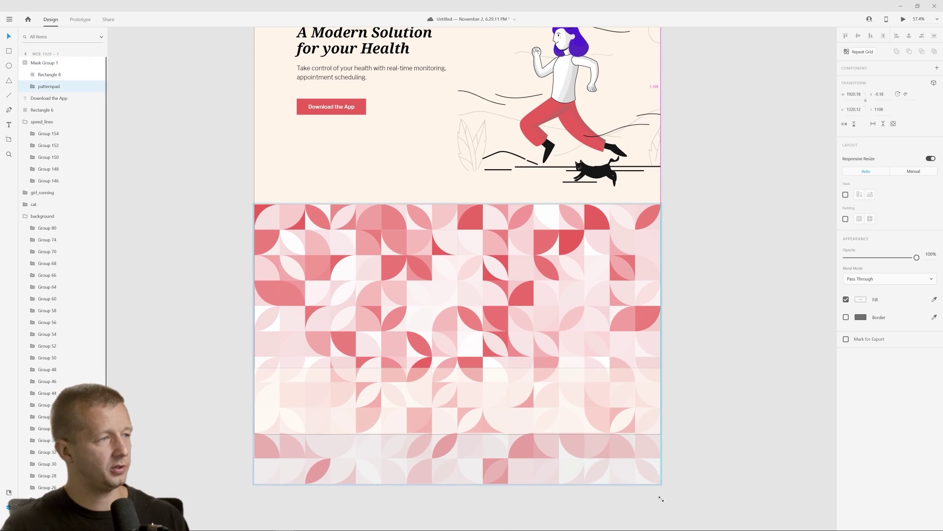
- Place the pattern below the hero section and remove tiles to give it a stepped edge, leaving a gap beneath the hero
click(424, 260)
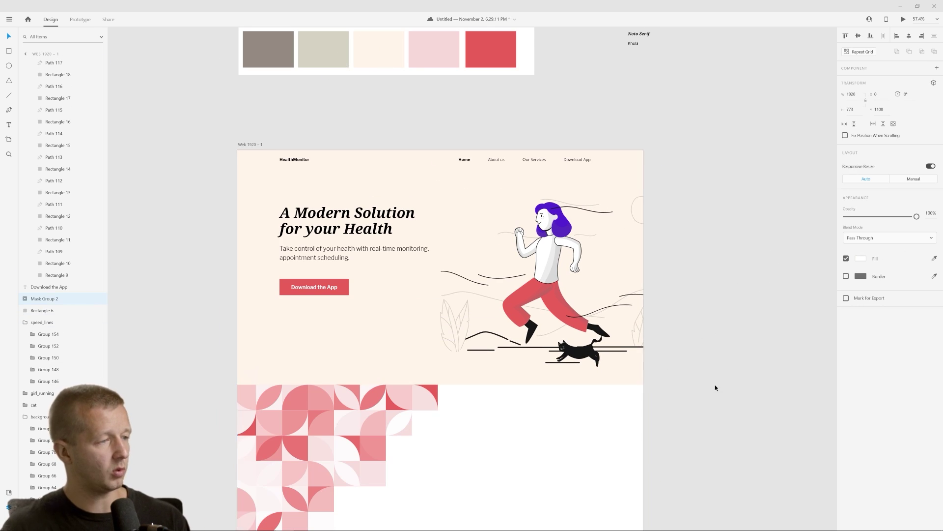
scroll(715, 387, down, 5)
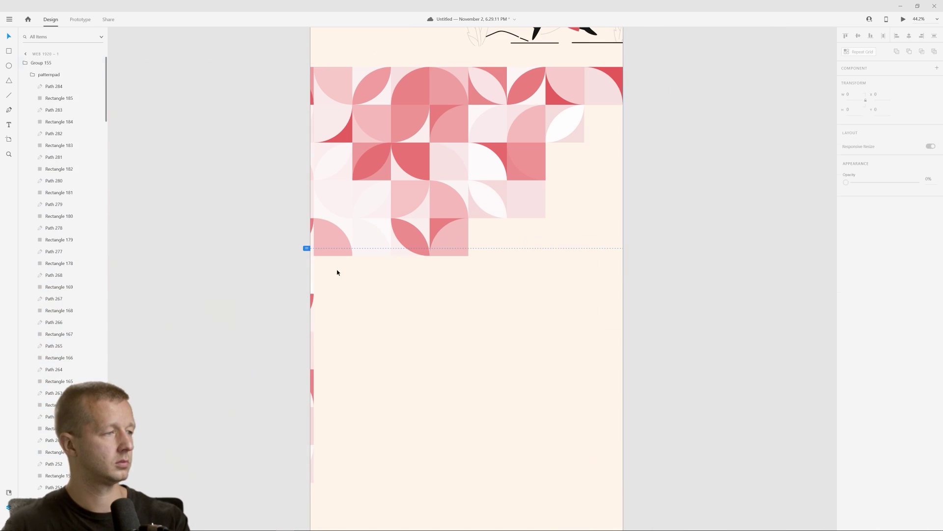
drag(338, 275, 287, 480)
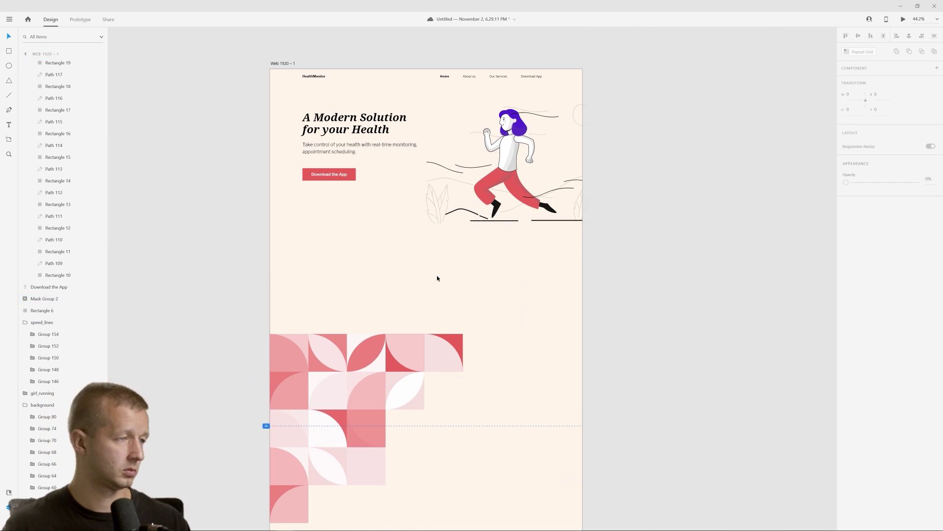
- Add a "Health Monitoring" heading below the hero and, beneath it, a Quick Lorem Ipsum paragraph in 18 pt Noto Serif Italic
drag(272, 300, 355, 321)
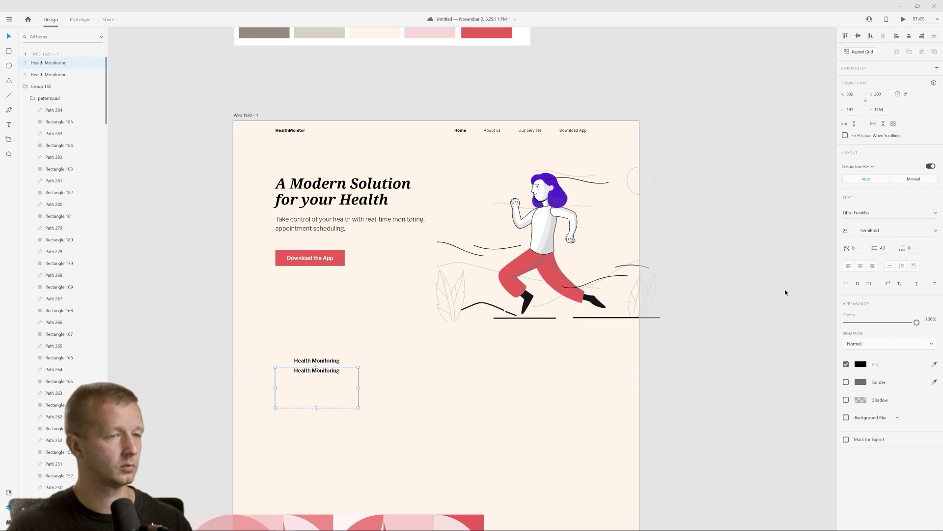
click(8, 19)
mouse_move(13, 298)
mouse_move(128, 144)
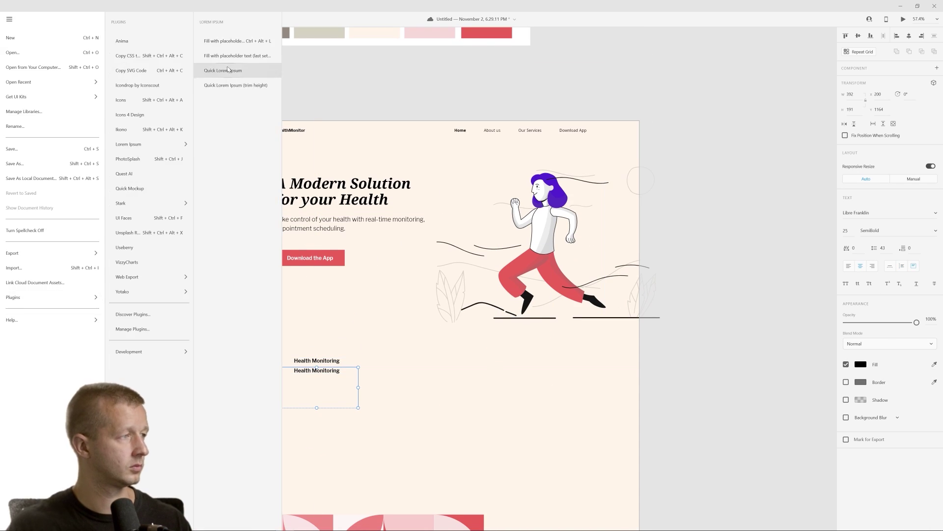
click(227, 69)
scroll(462, 295, up, 2)
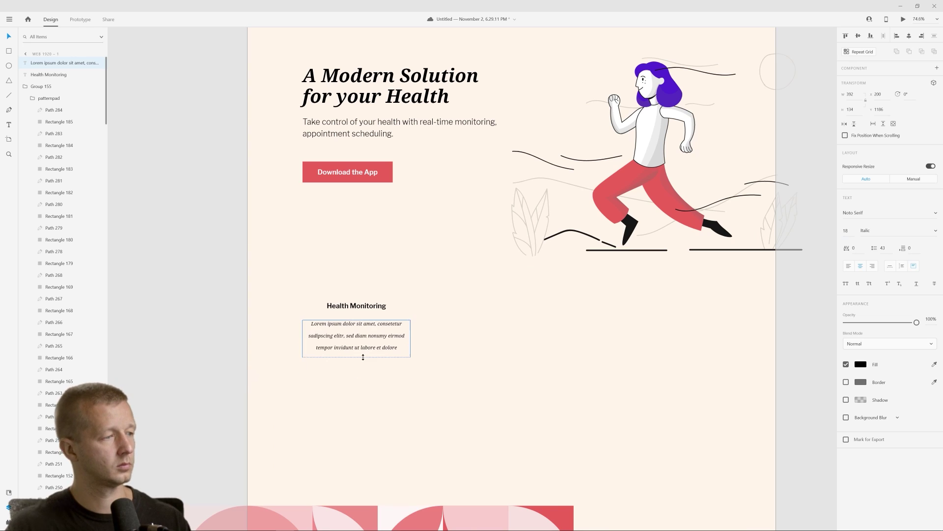
- Duplicate the heading and paragraph into two more columns titled "Reporting" and "Scheduling"
key(ctrl+d)
scroll(376, 394, down, 2)
click(483, 350)
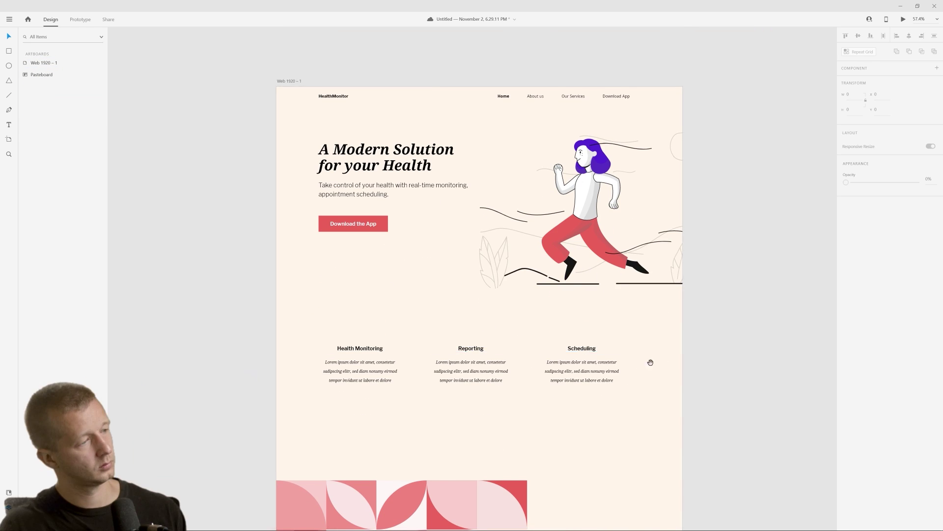
- Add a "Mobile & Web App" feature and arrange all four features two by two on a full-width white section beside the pattern
scroll(491, 294, down, 3)
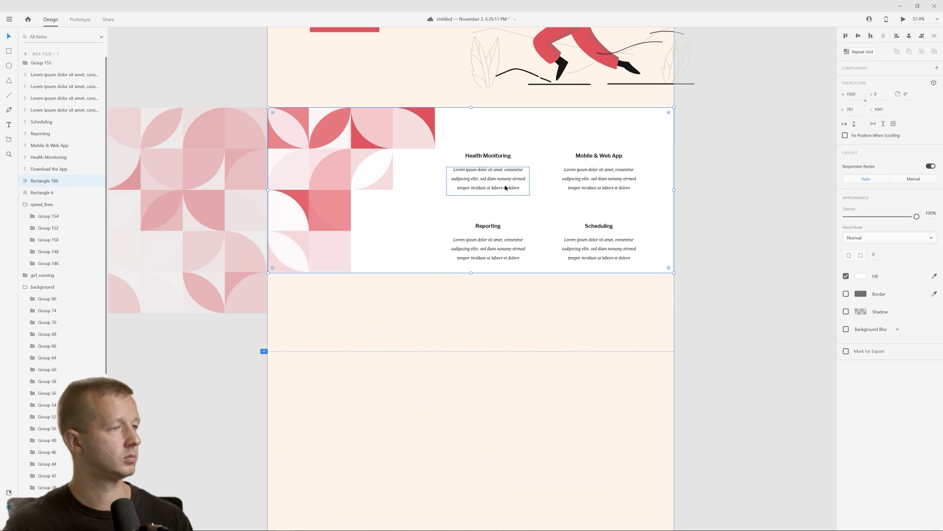
click(700, 231)
scroll(702, 236, up, 3)
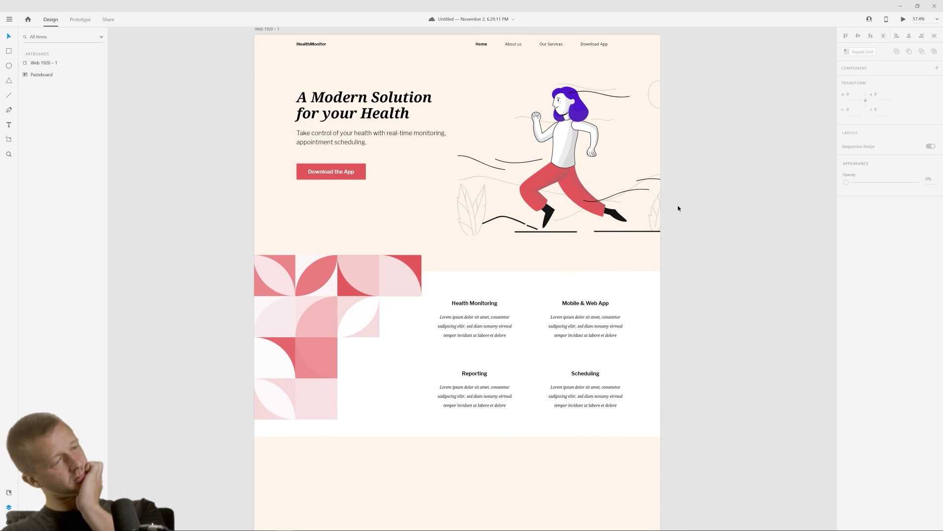
- Thin out the pattern to loose arcs and petals, and add a full-width grayish beige section below the features
double_click(302, 278)
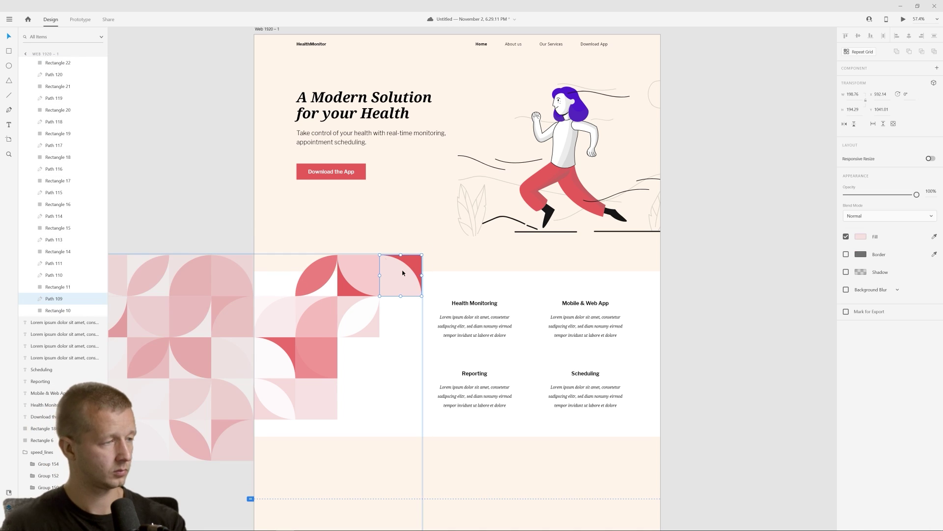
click(222, 194)
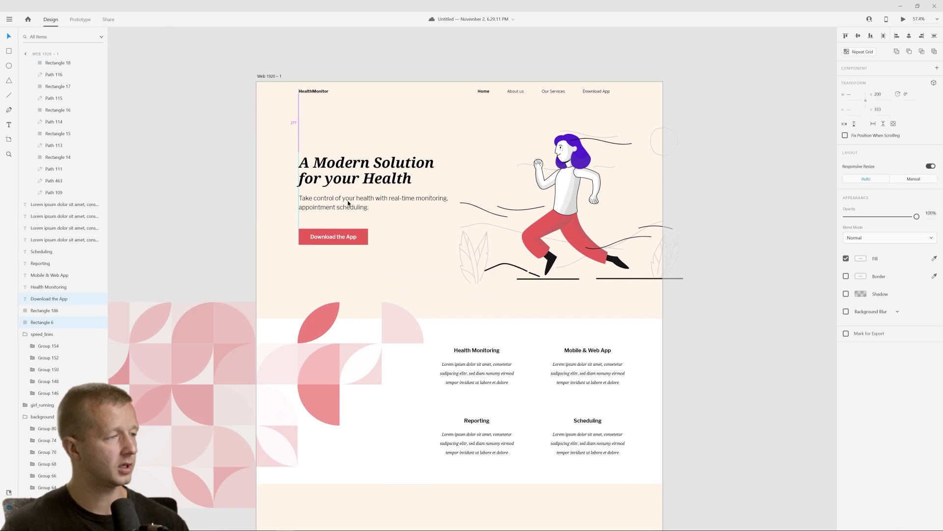
click(331, 373)
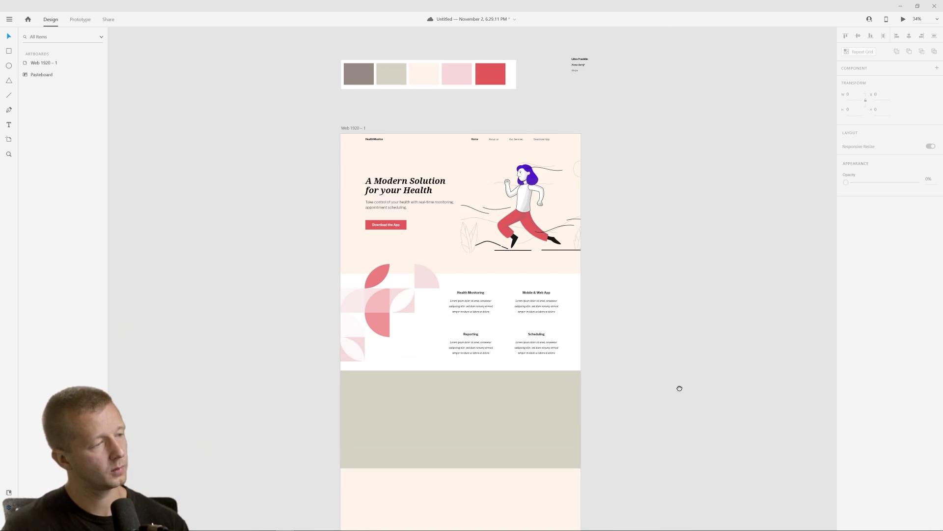
- Add the testimonial quote "My health was transformed within a couple of weeks after using HealthMonitor. It's that great" in Noto Serif Italic over the beige section
scroll(678, 388, down, 2)
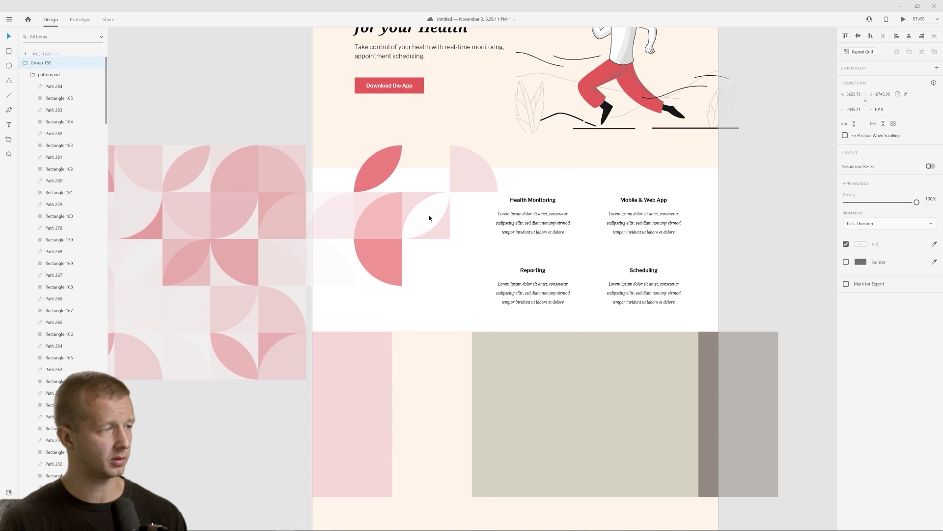
text("My health was transformed within a couple of weeks after using HealthMonitor. It's that great)
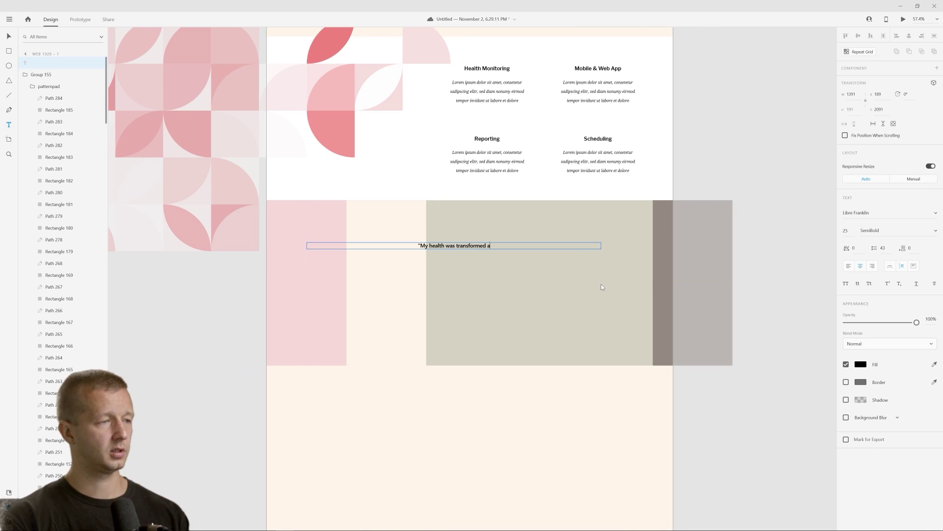
key(ctrl+z)
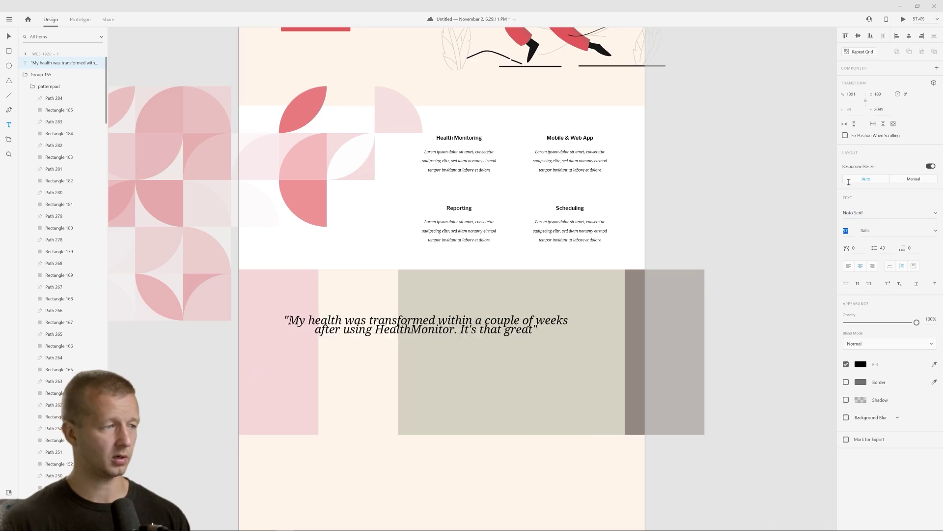
key(ctrl+z)
- Search Unsplash for "woman using phone" and try the dark photo of a woman holding a phone behind the testimonial
scroll(432, 393, down, 2)
click(263, 522)
text(unsplash.com)
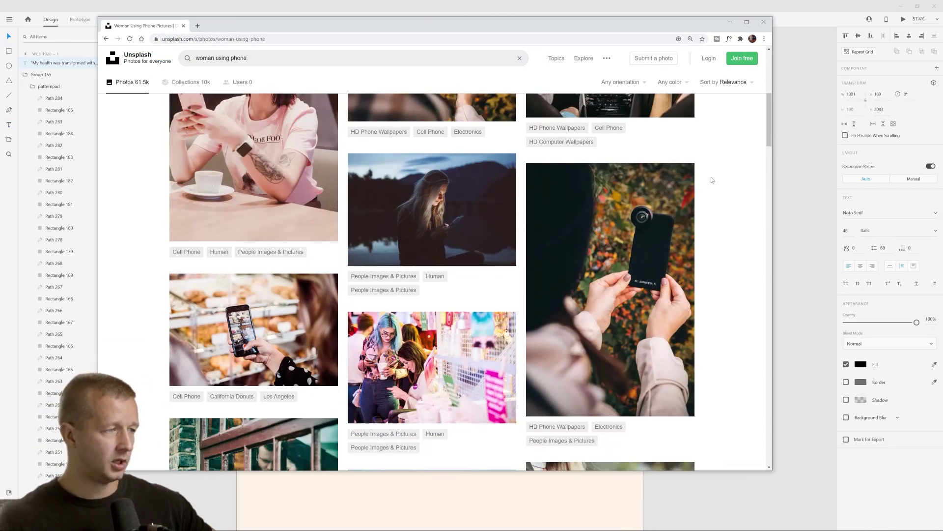
click(432, 209)
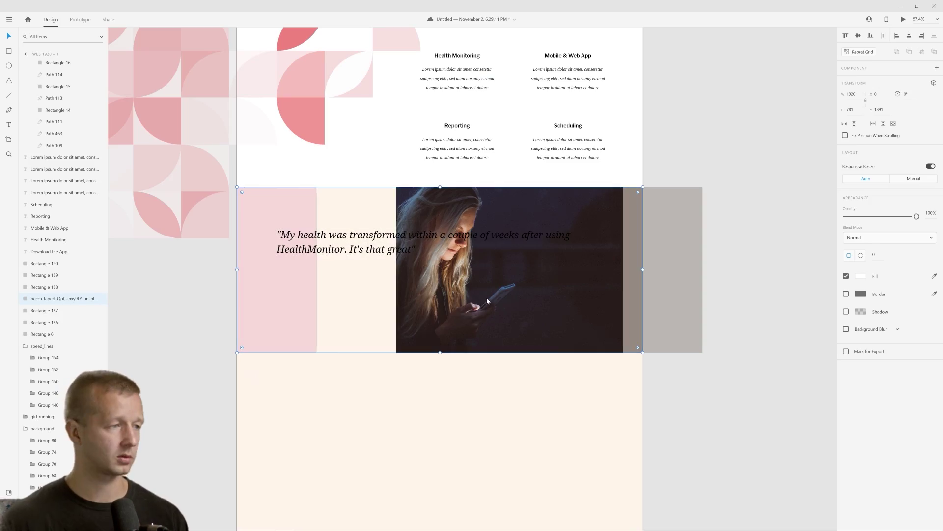
- Replace the testimonial photo with a beige-tinted portrait of an elderly woman and add a bold attribution name below the quote
click(870, 238)
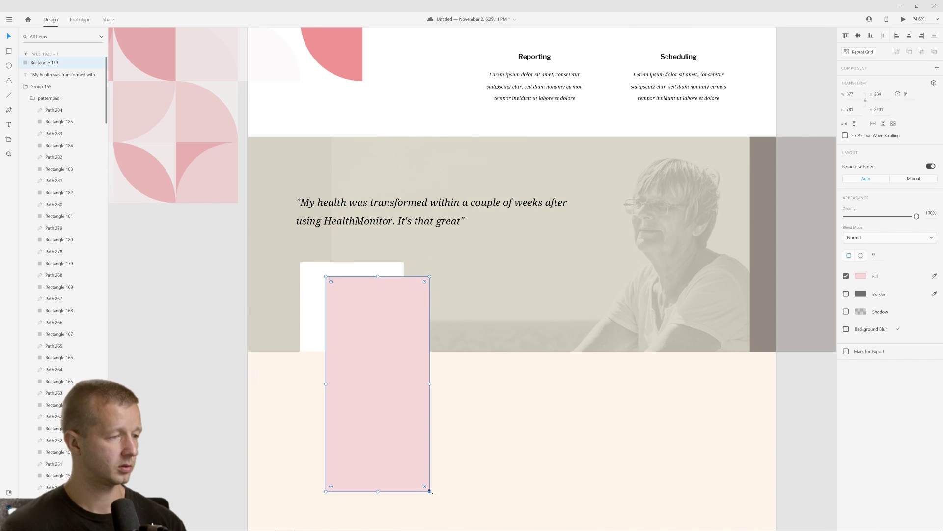
drag(432, 494, 309, 351)
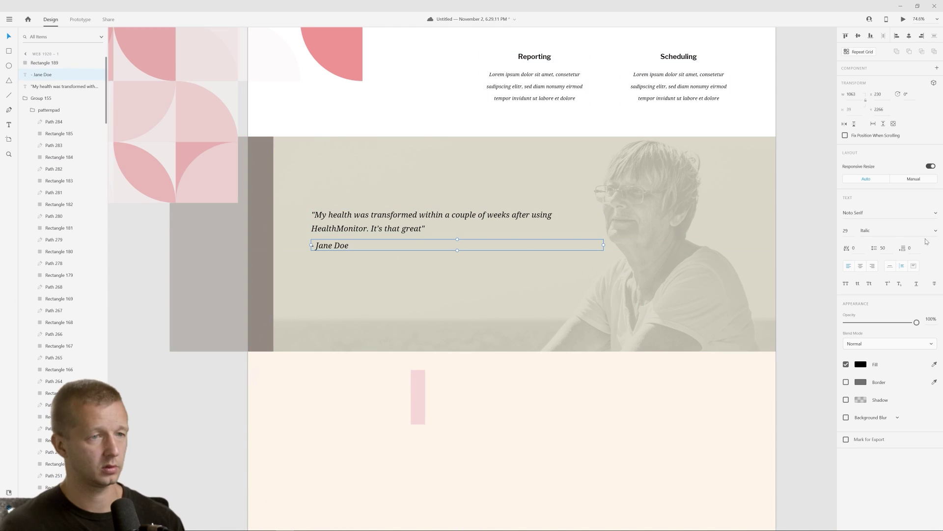
click(924, 230)
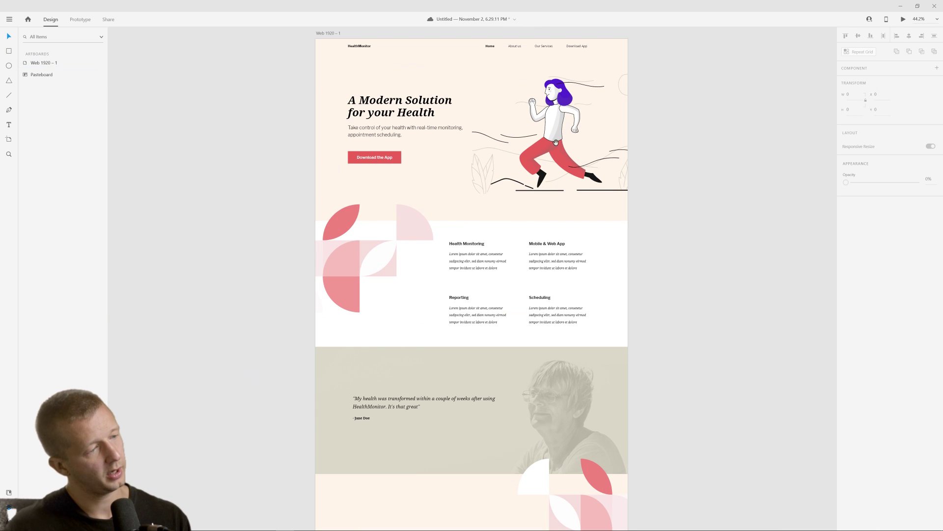
- Review the landing page against its color swatches and font samples, and save the document
drag(700, 143, 656, 147)
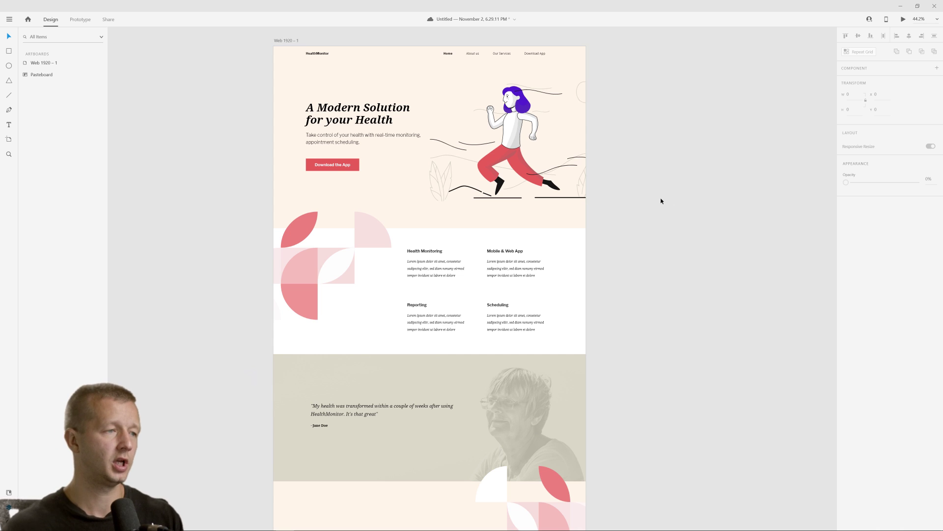
scroll(661, 201, up, 4)
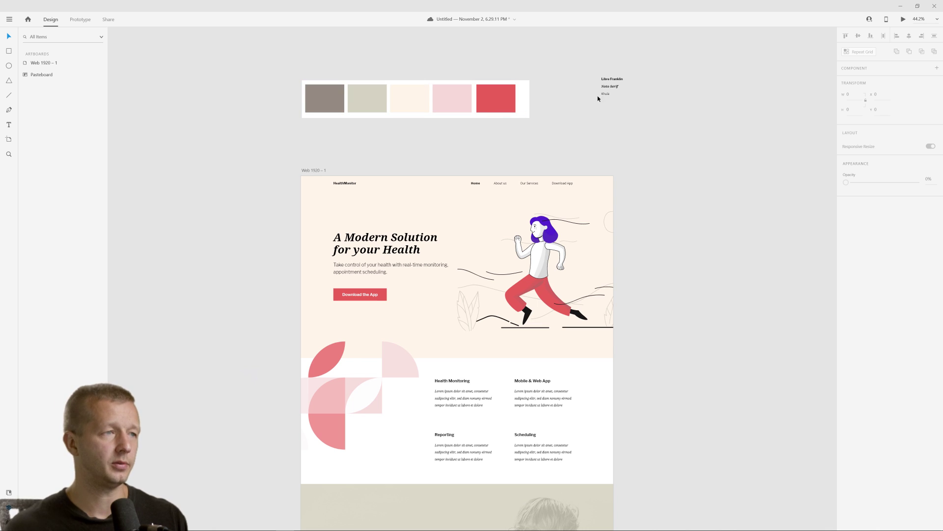
scroll(638, 172, down, 2)
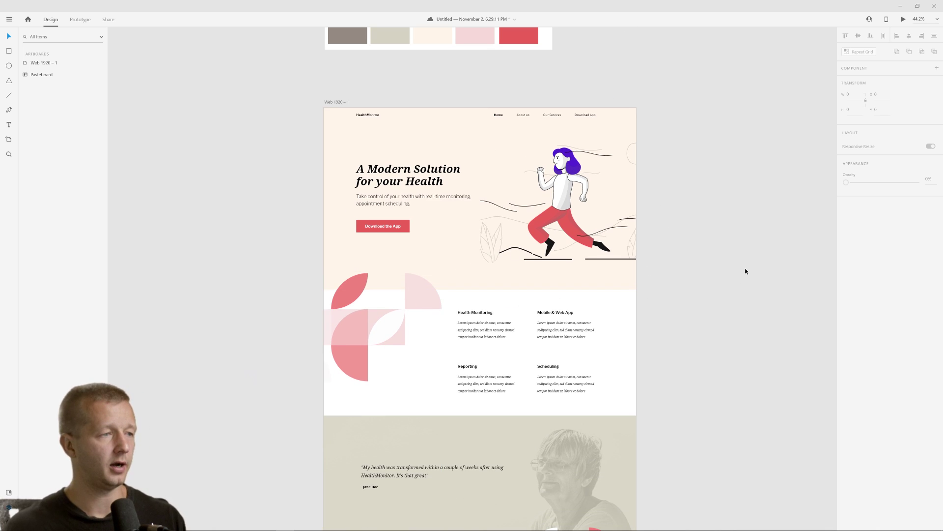
scroll(723, 265, down, 2)
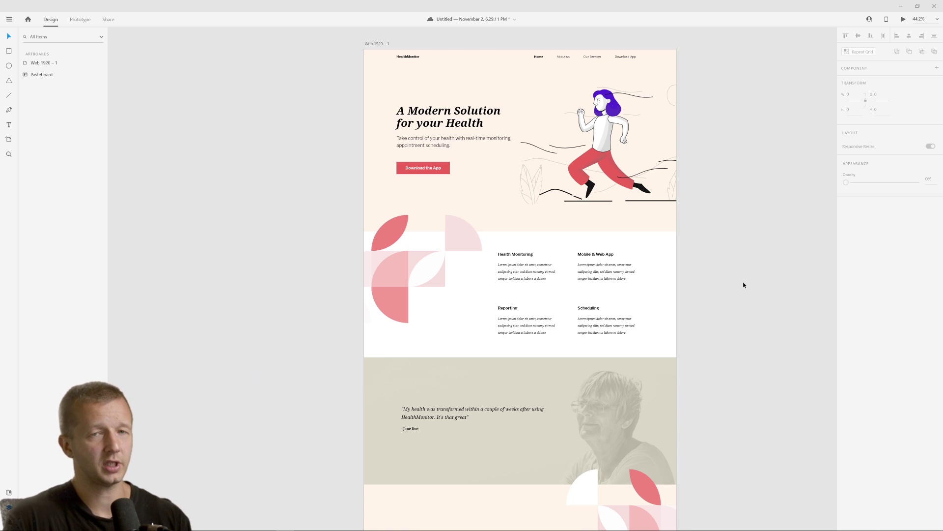
key(ctrl+s)
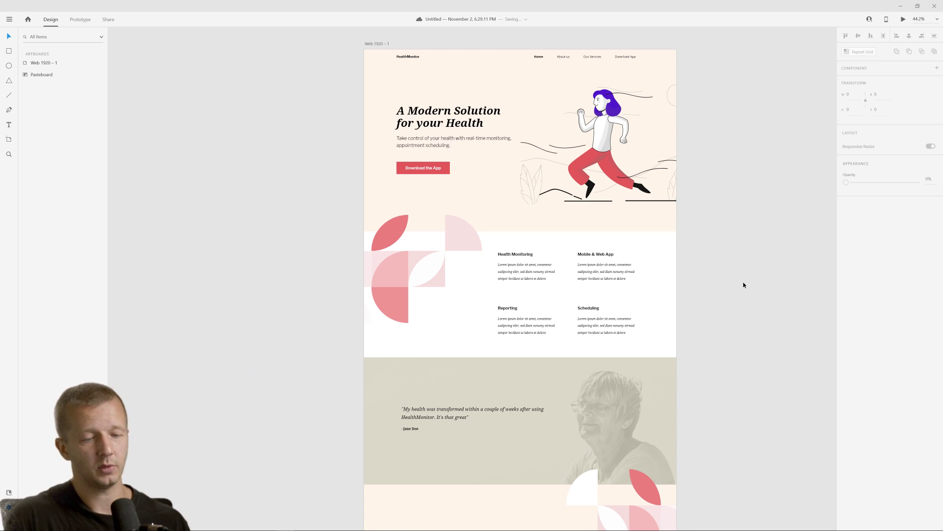